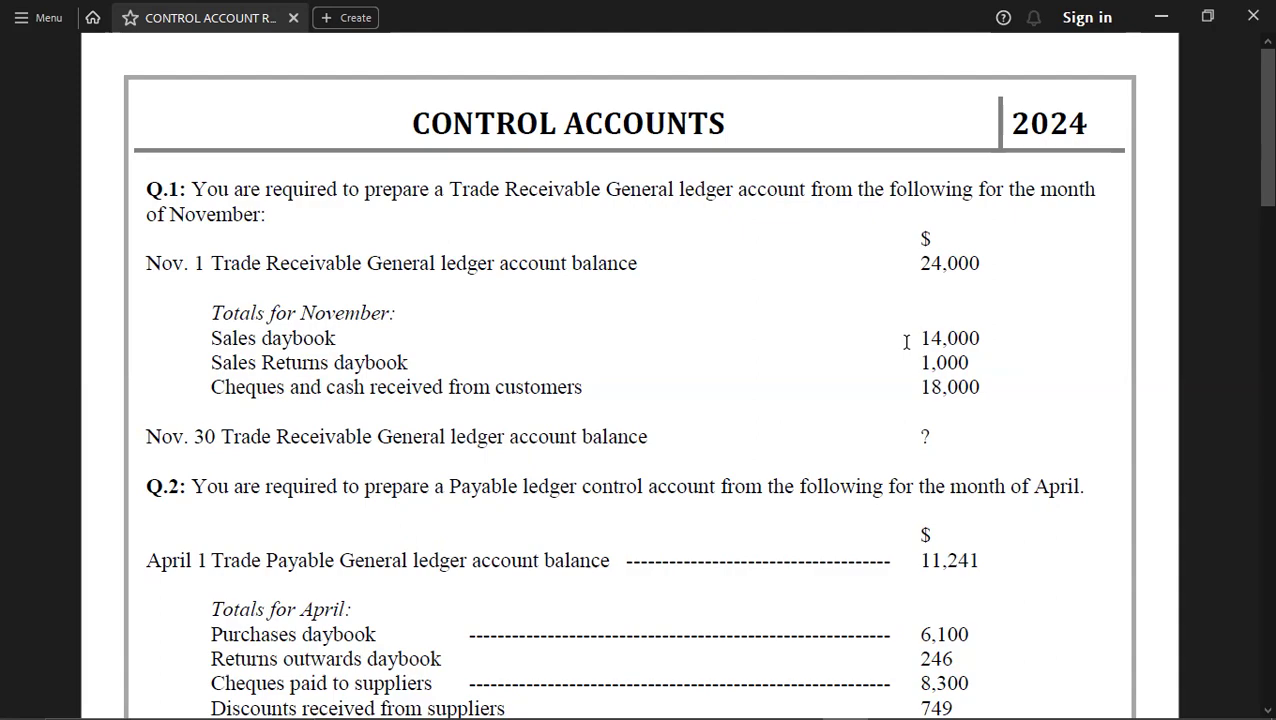
# Start a Q.1 row with ACC. REC. as the debit account
pyautogui.hotkey('alt', 'Tab')
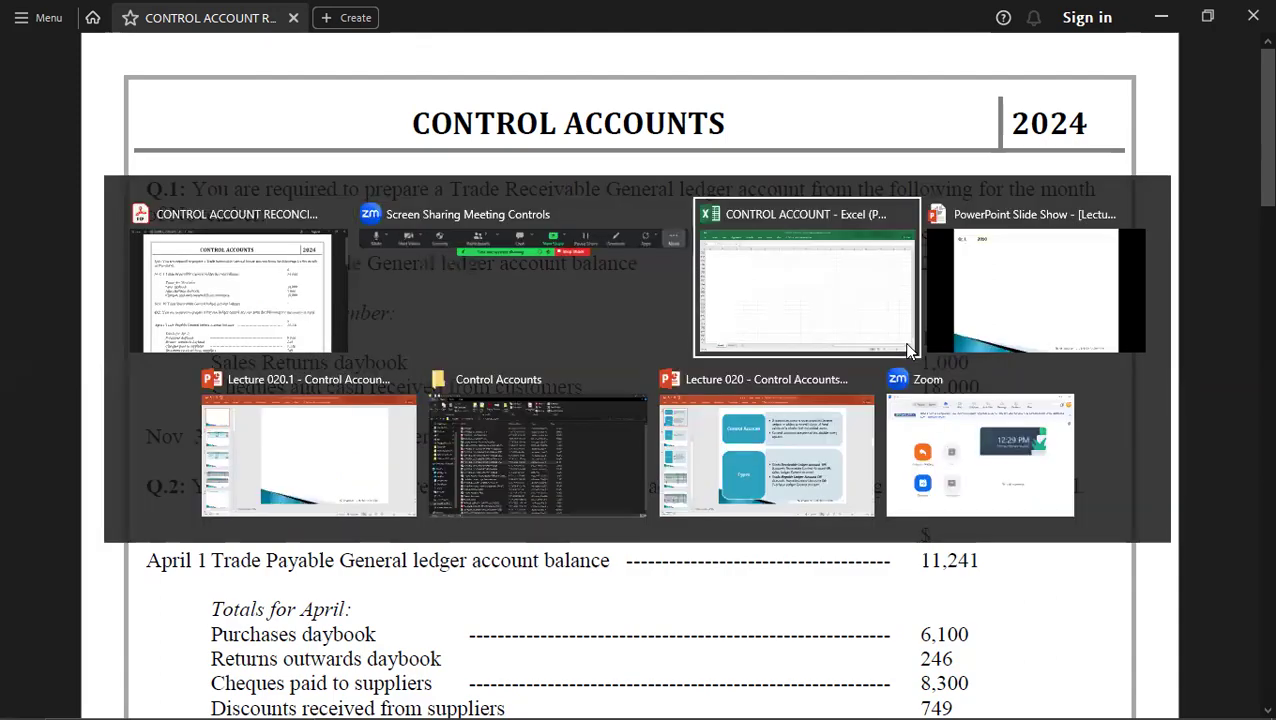
pyautogui.press('Down')
pyautogui.press('Left')
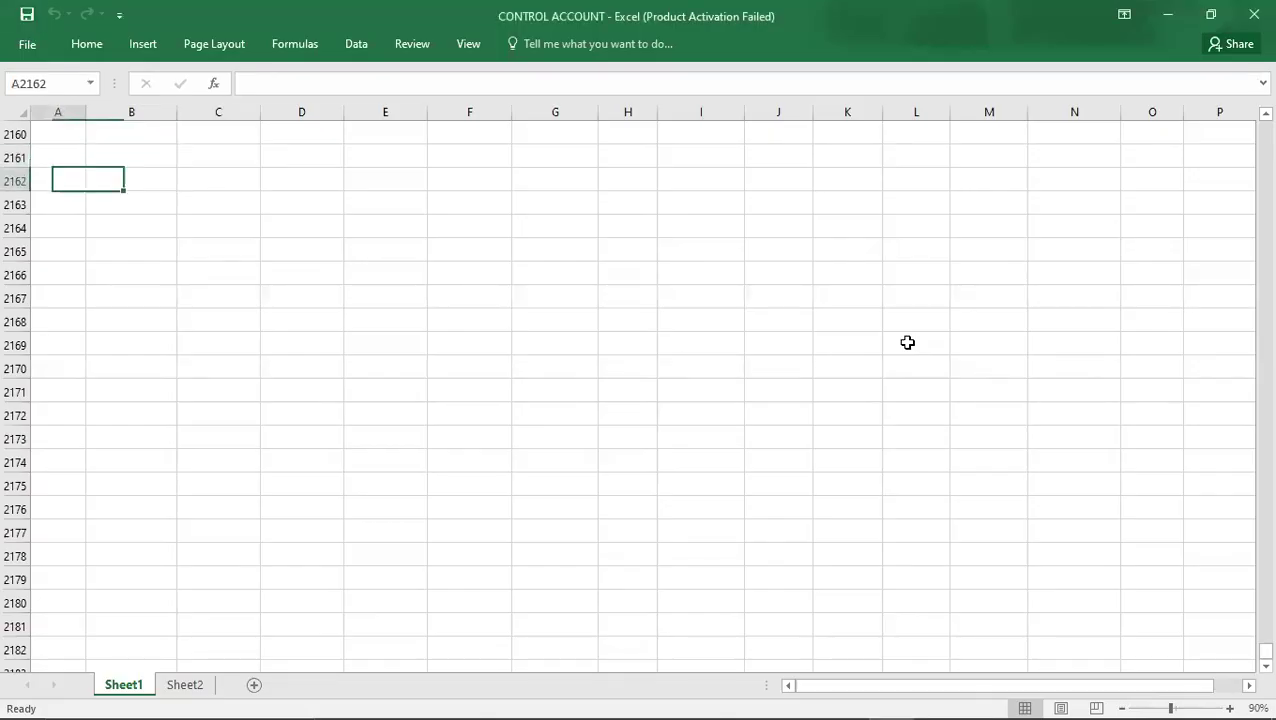
pyautogui.write('q/')
pyautogui.press('BackSpace')
pyautogui.press('BackSpace')
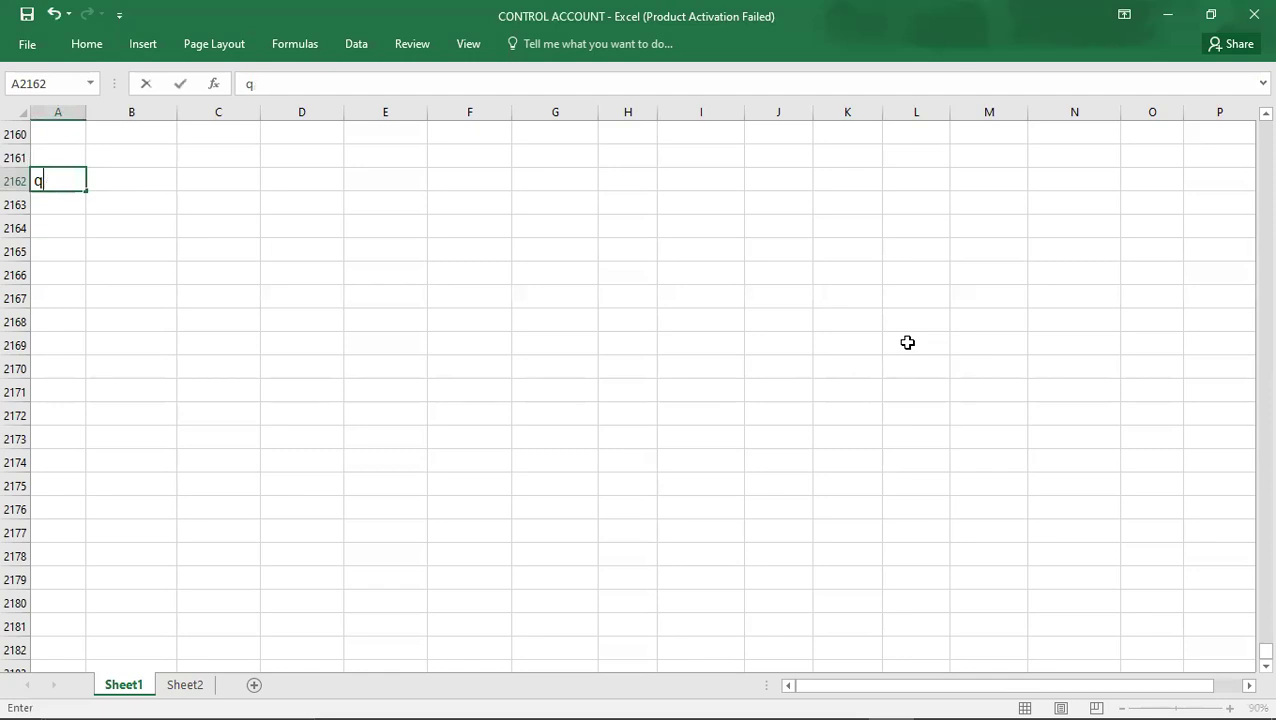
pyautogui.write('Q.1')
pyautogui.press('Tab')
pyautogui.write('S')
pyautogui.press('BackSpace')
pyautogui.write('ACC.')
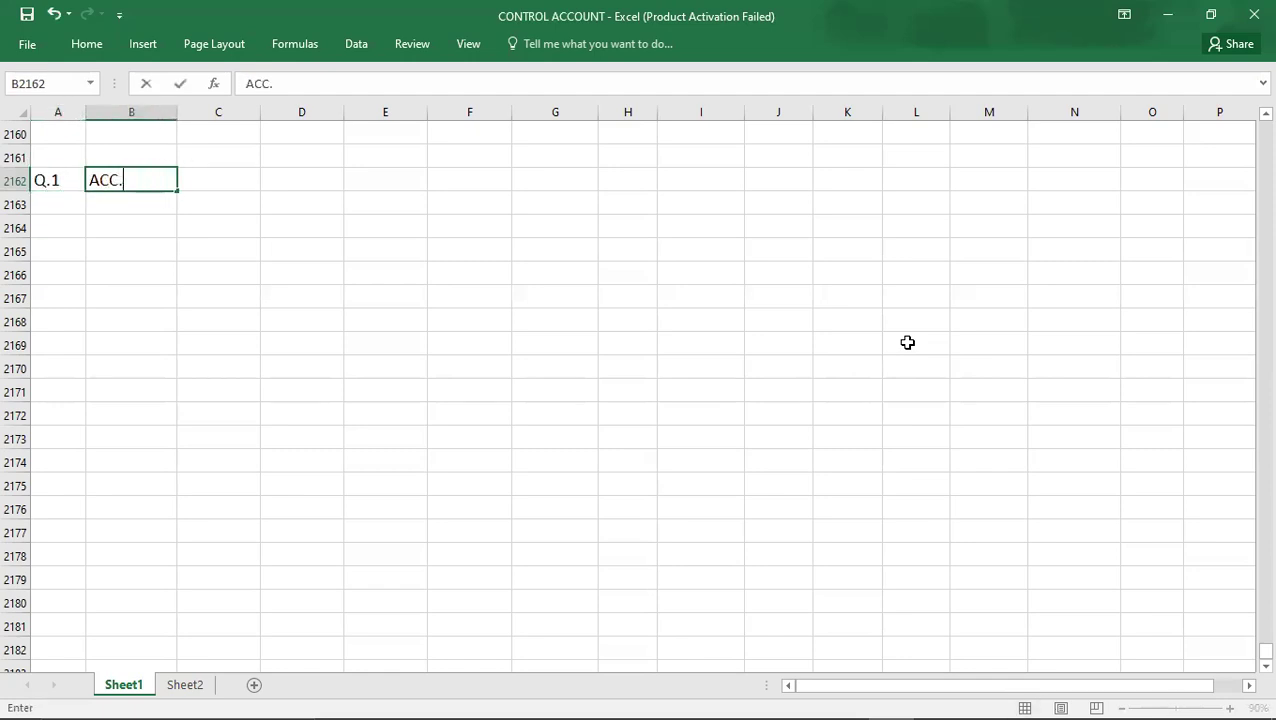
pyautogui.write(' REC.')
pyautogui.press('Return')
# Credit SALES, with 14000 as the debit amount and 1400 as the credit amount
pyautogui.press('Right')
pyautogui.write('SALES')
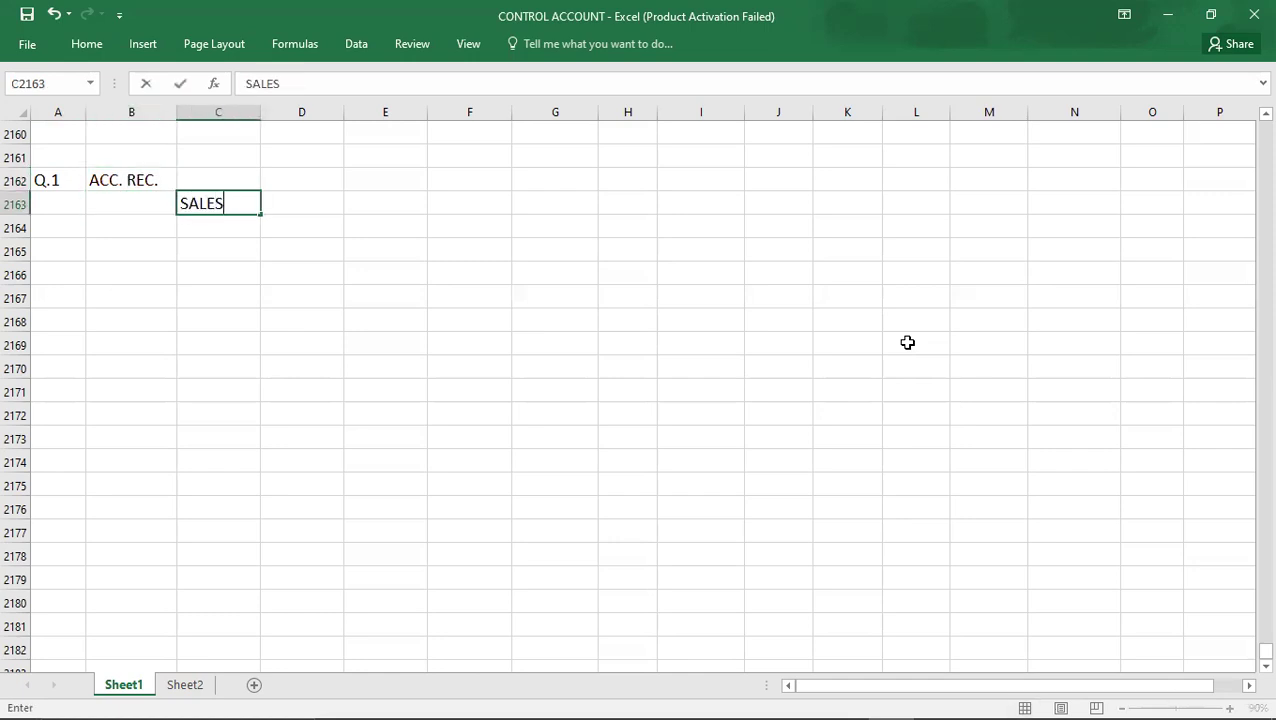
pyautogui.press('Up')
pyautogui.press('Right')
pyautogui.press('Right')
pyautogui.hotkey('alt', 'Tab')
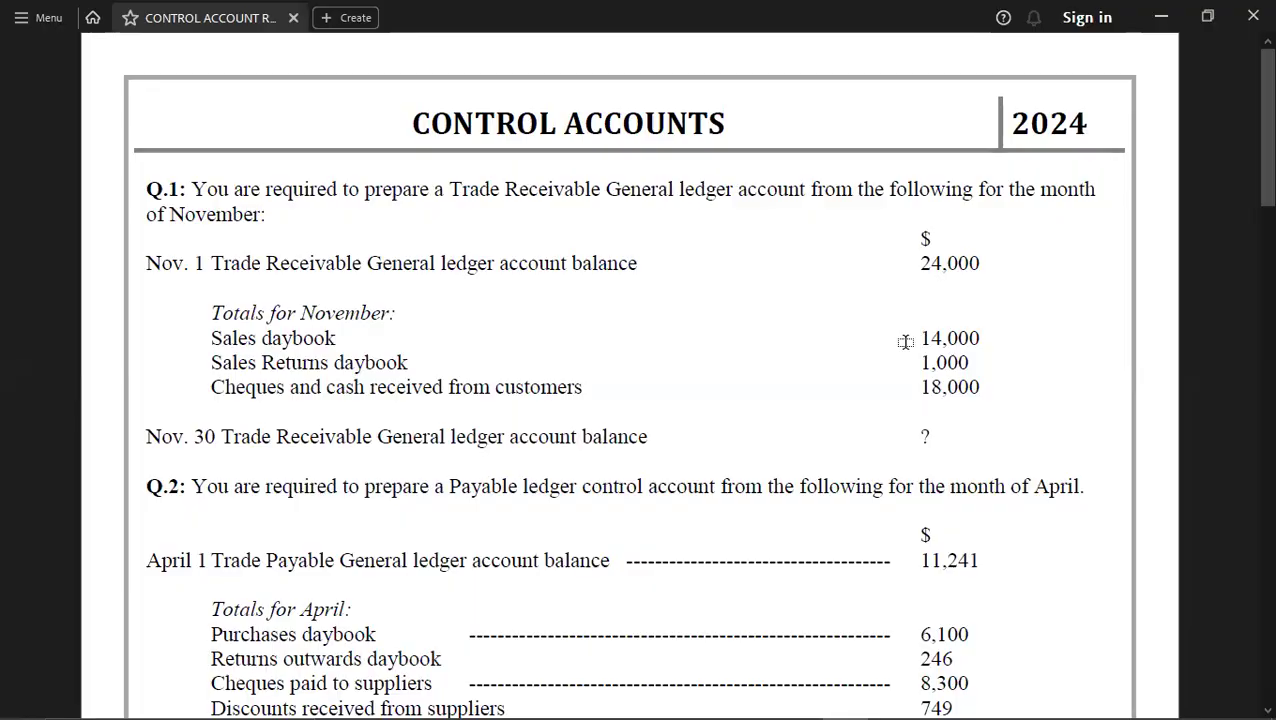
pyautogui.hotkey('alt', 'Tab')
pyautogui.write('14000')
pyautogui.press('Return')
pyautogui.press('Right')
pyautogui.write('1400')
pyautogui.press('Return')
# Begin the next entry with SALES RETURN as the debit account
pyautogui.press('Left')
pyautogui.press('Down')
pyautogui.press('Left')
pyautogui.press('Left')
pyautogui.press('Left')
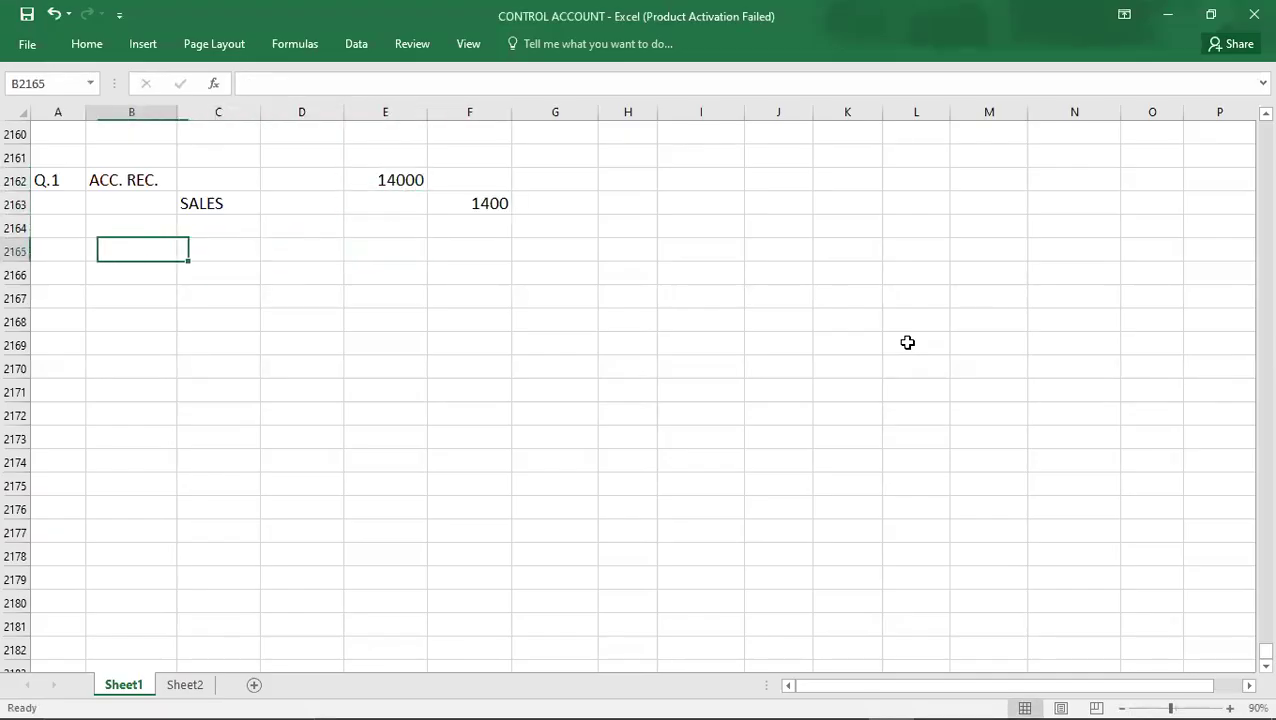
pyautogui.hotkey('alt', 'Tab')
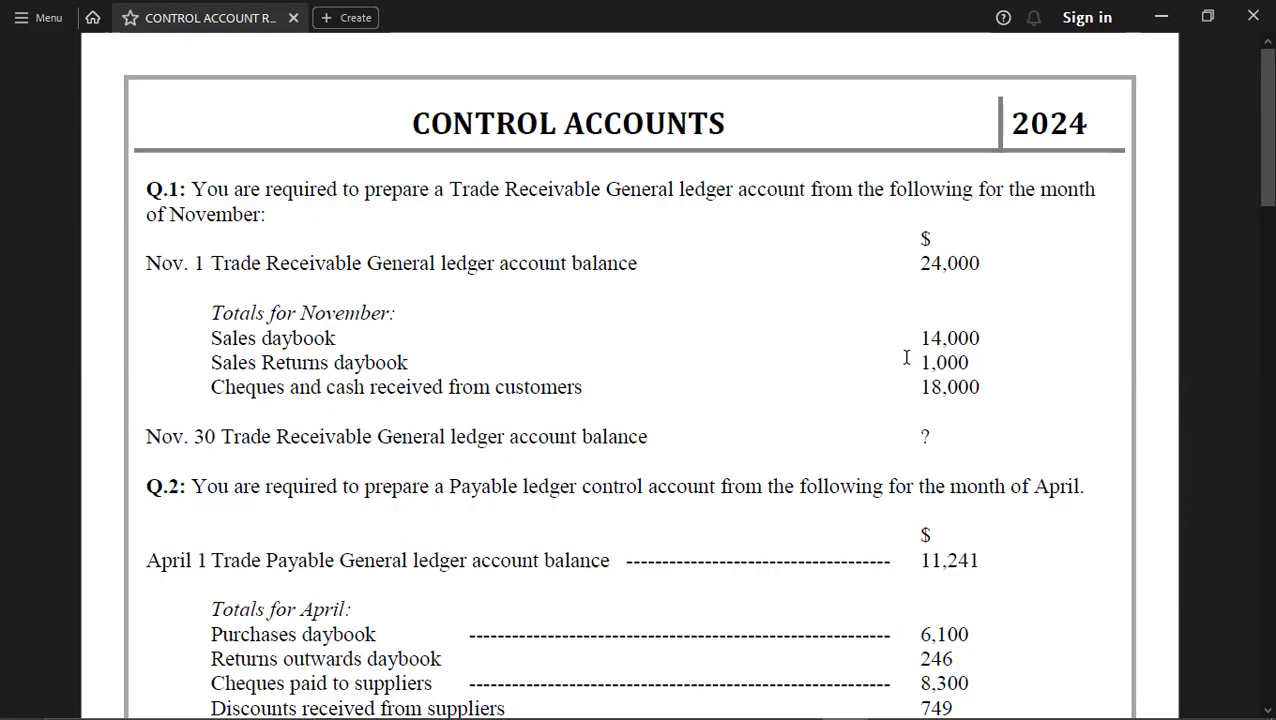
pyautogui.hotkey('alt', 'Tab')
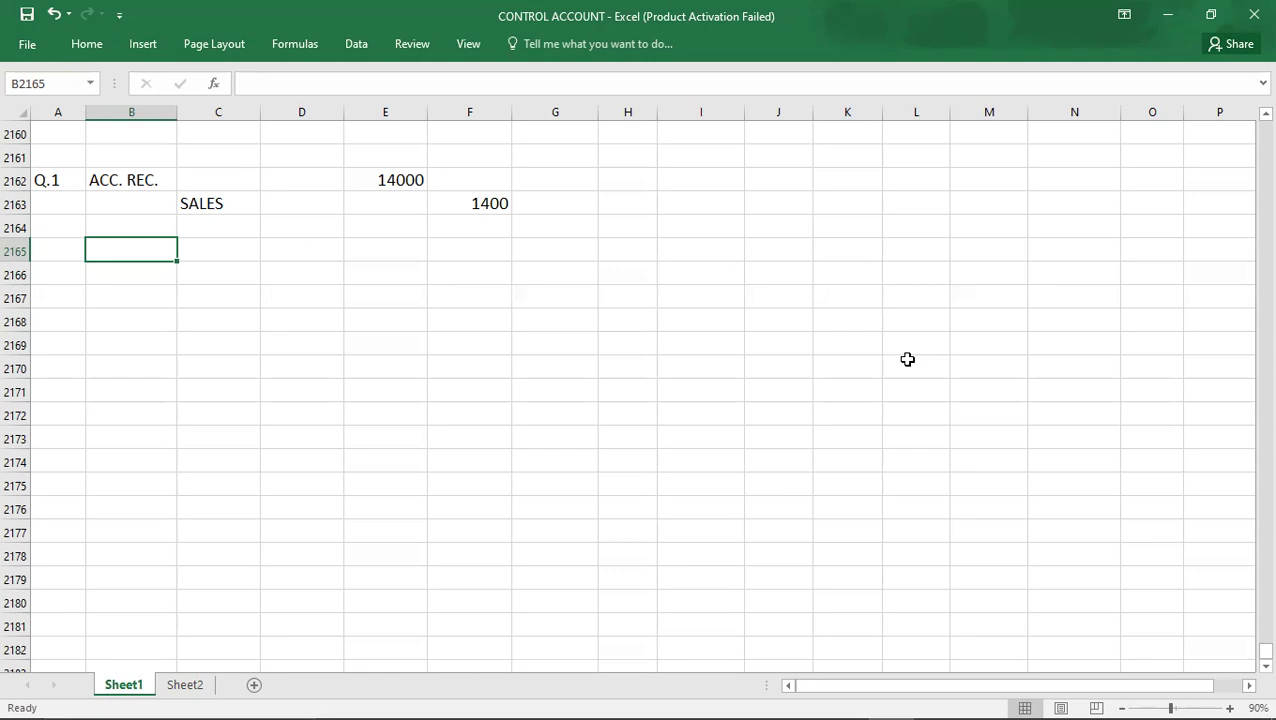
pyautogui.write('SALES RETURN')
# Credit ACC. REC. for the sales return, entering 1000 as both debit and credit amounts
pyautogui.press('Return')
pyautogui.press('Right')
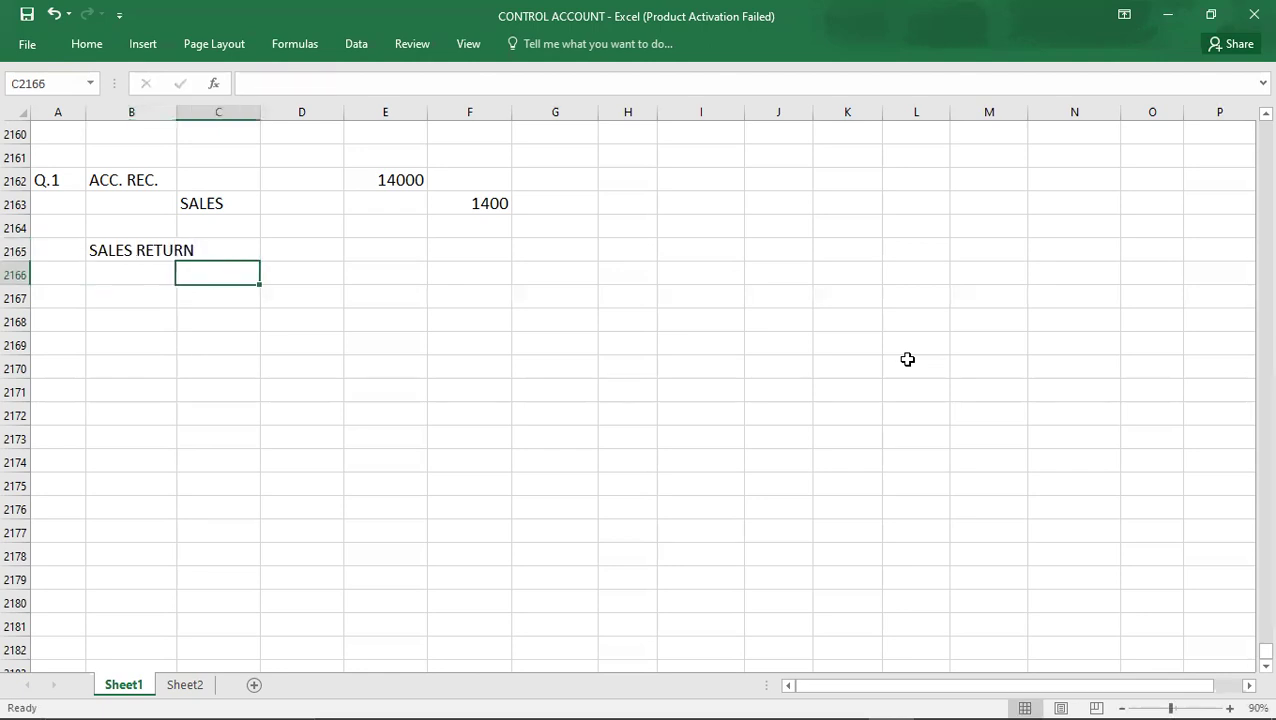
pyautogui.write('ACC. ')
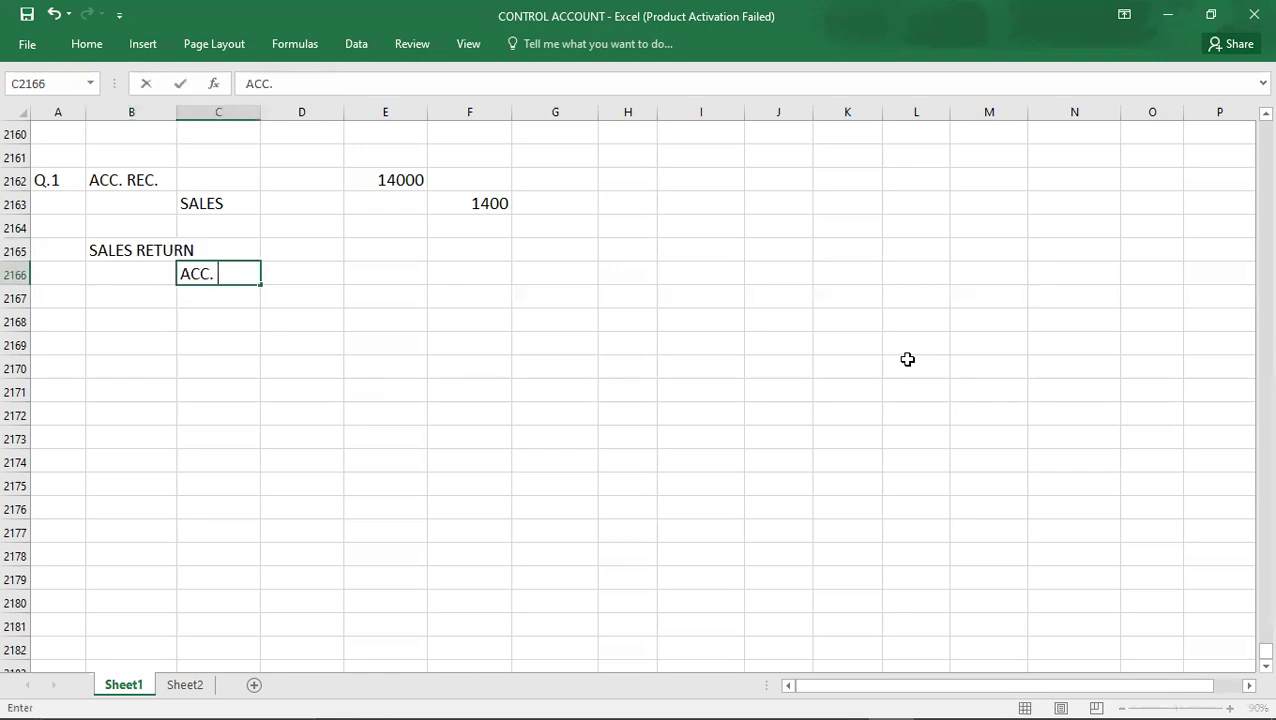
pyautogui.write('REC.')
pyautogui.press('Up')
pyautogui.press('Right')
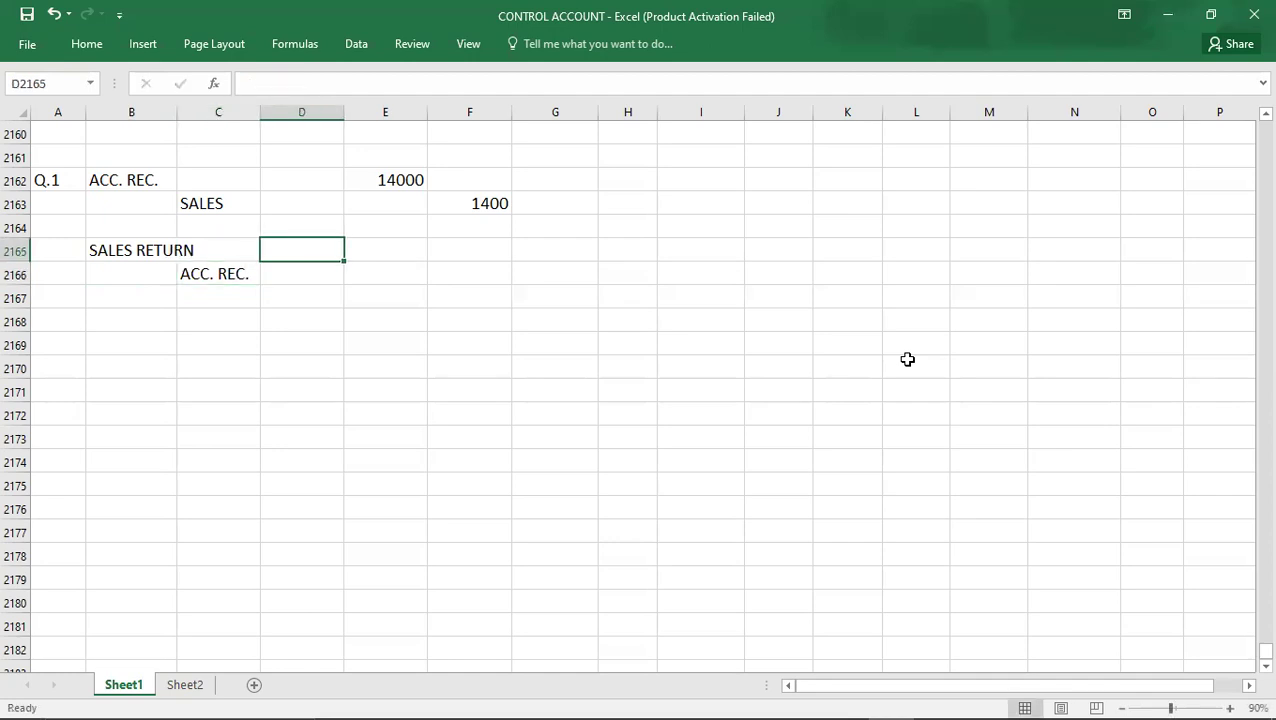
pyautogui.press('Right')
pyautogui.write('1000')
pyautogui.press('Return')
pyautogui.press('Tab')
pyautogui.write('1000')
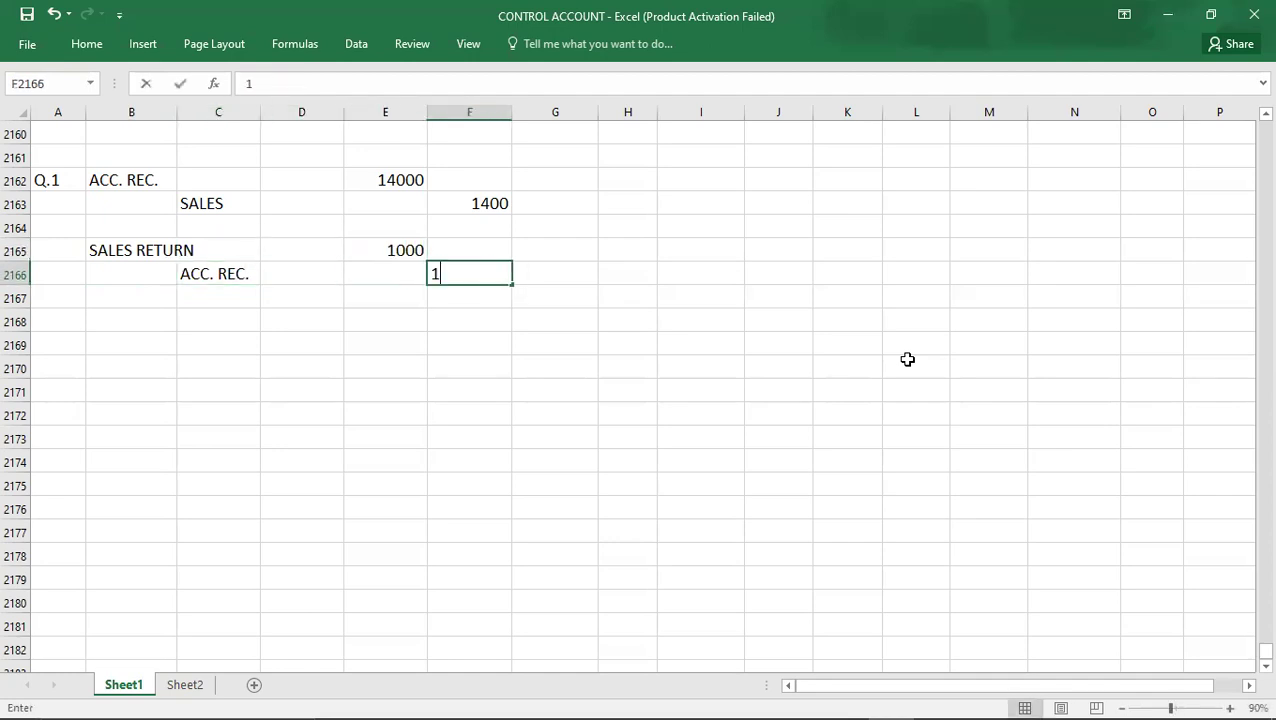
pyautogui.press('Return')
pyautogui.press('Down')
pyautogui.press('Left')
pyautogui.press('Left')
pyautogui.press('Left')
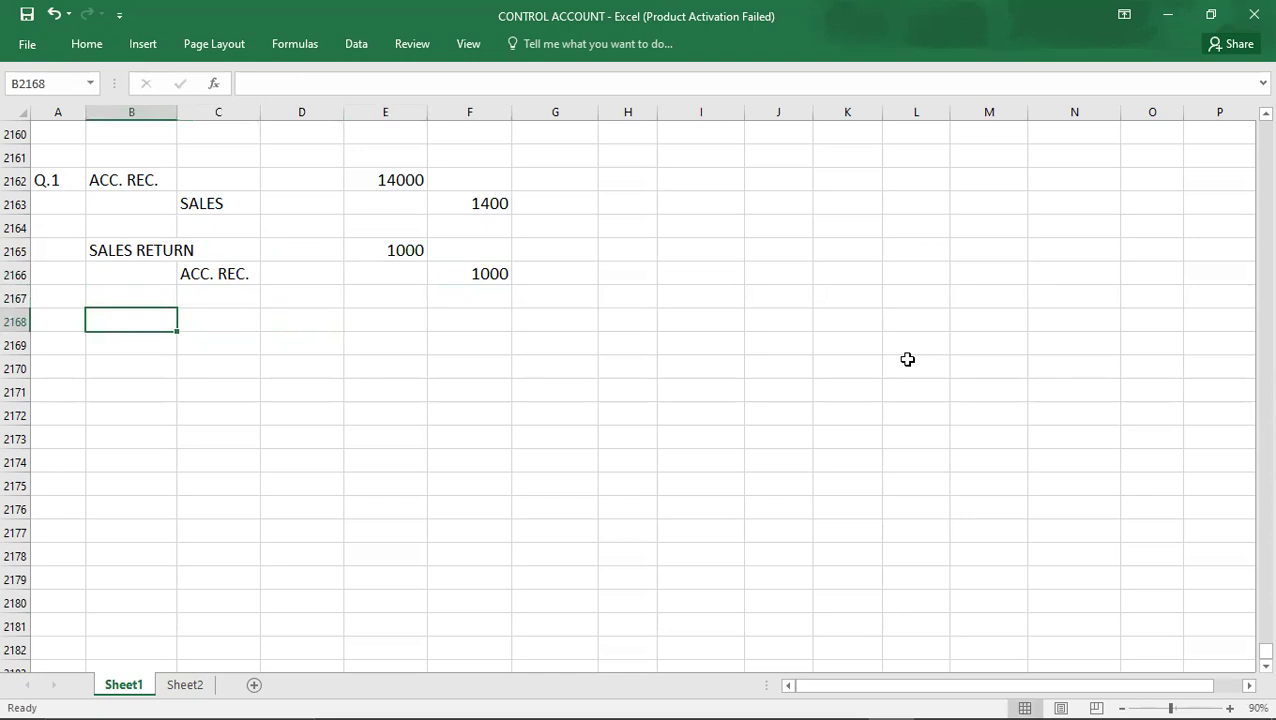
# Correct the SALES credit in F2163 from 1400 to 14000, then view the question PDF
pyautogui.click(500, 198)
pyautogui.doubleClick(498, 200)
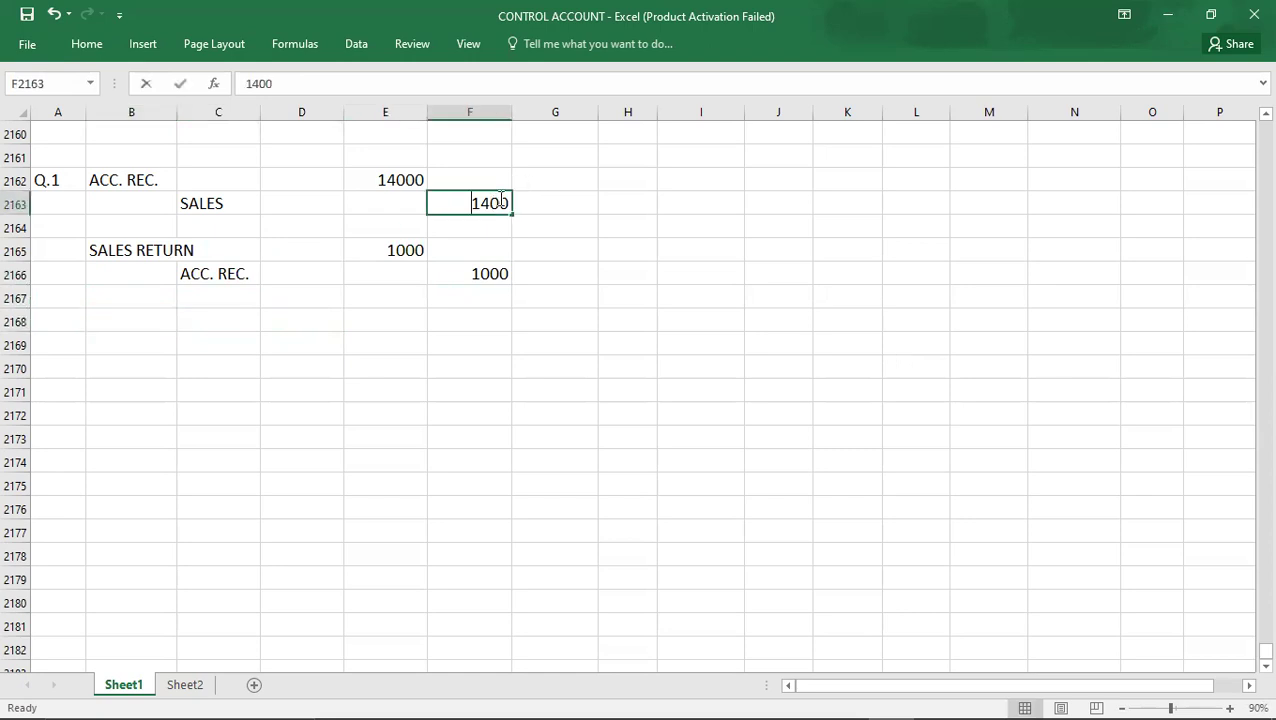
pyautogui.write('0')
pyautogui.press('Return')
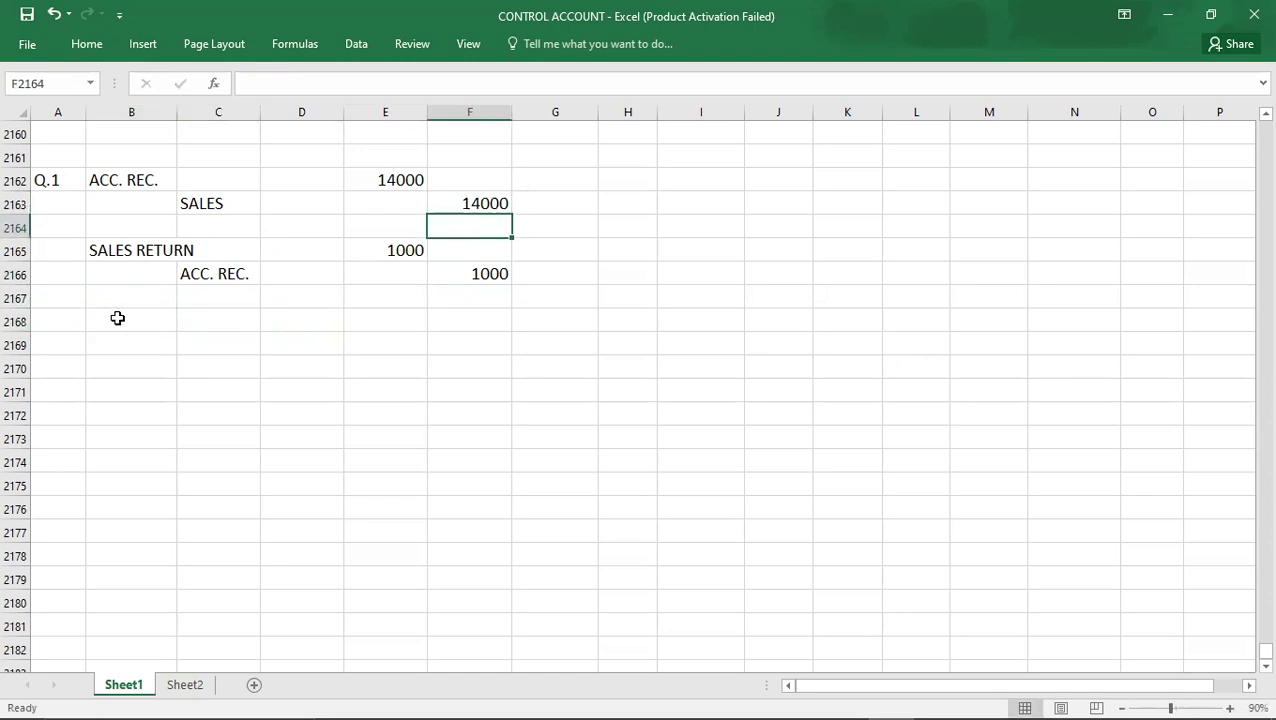
pyautogui.click(118, 321)
pyautogui.hotkey('alt', 'Tab')
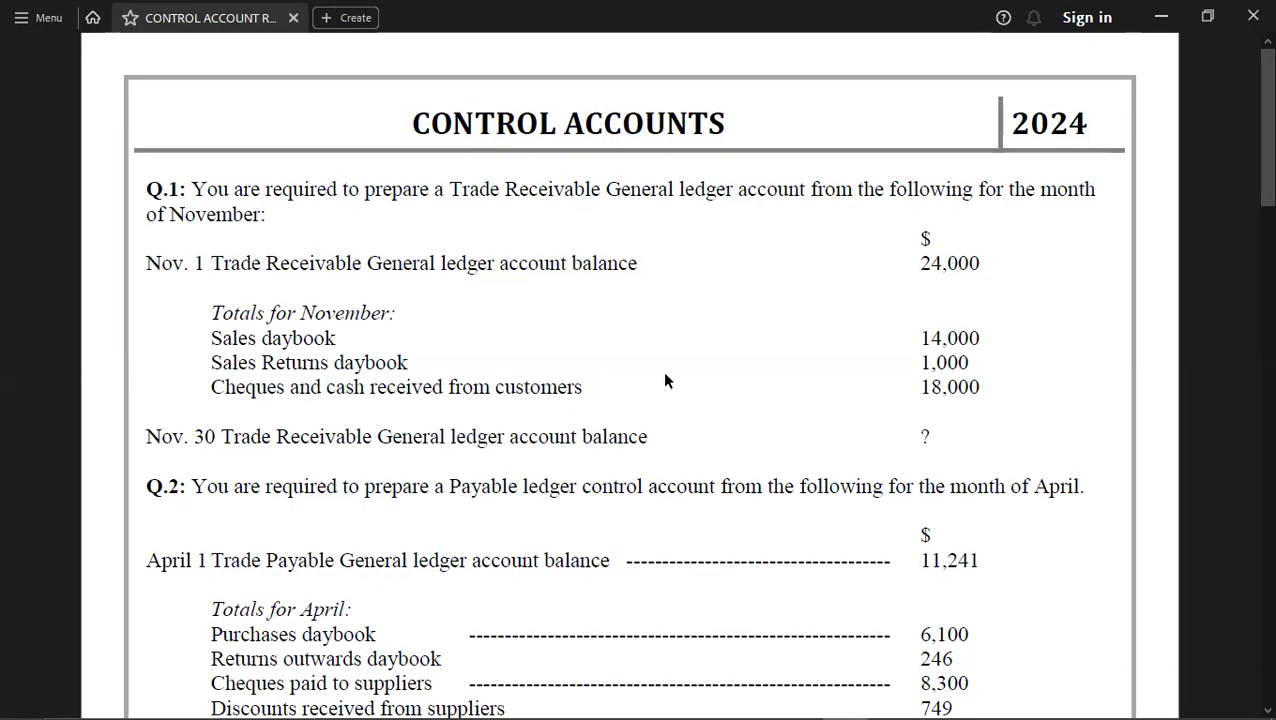
# Add an entry debiting BANK and crediting ACC. REC. in the rows below
pyautogui.hotkey('alt', 'Tab')
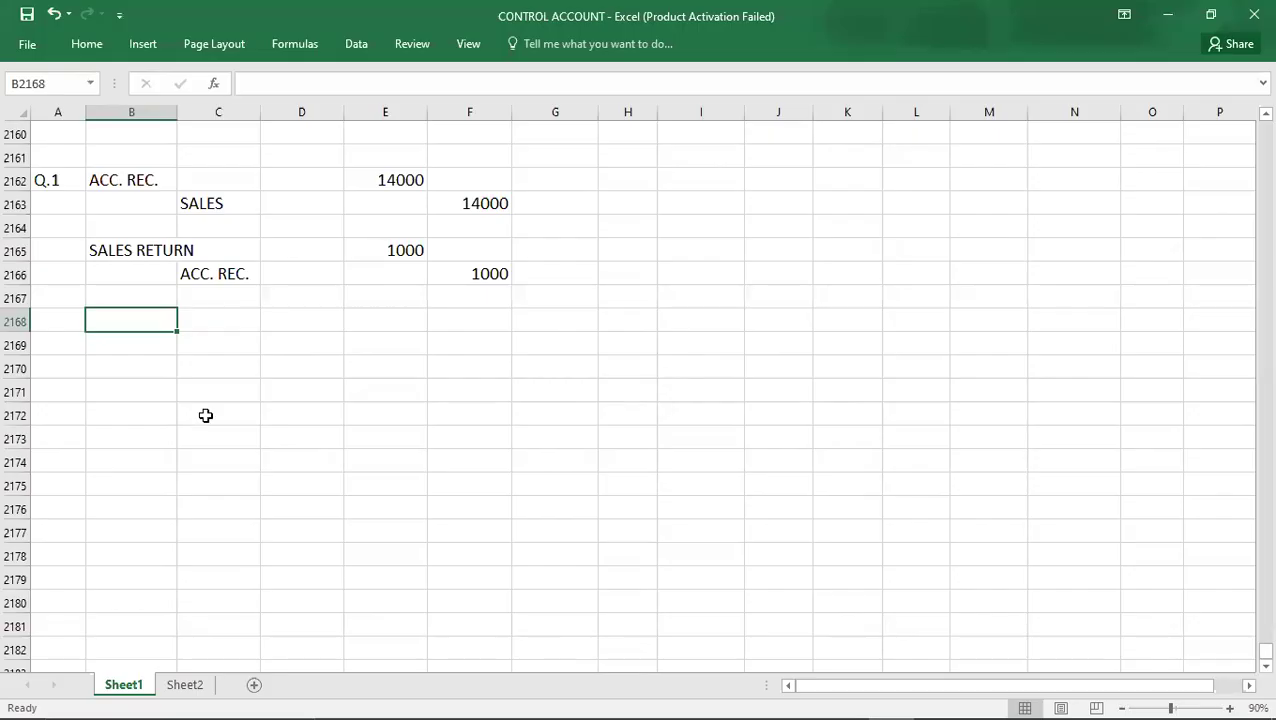
pyautogui.write('BANK')
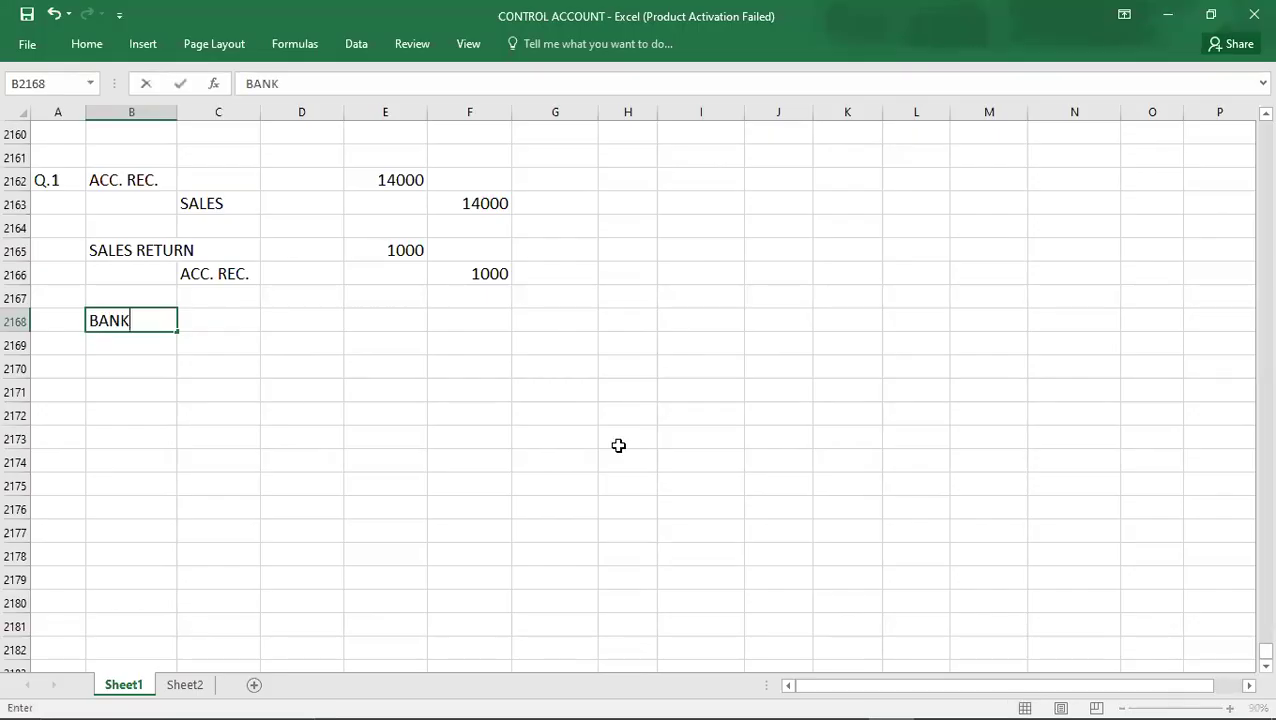
pyautogui.press('Return')
pyautogui.press('Right')
pyautogui.write('ACC/')
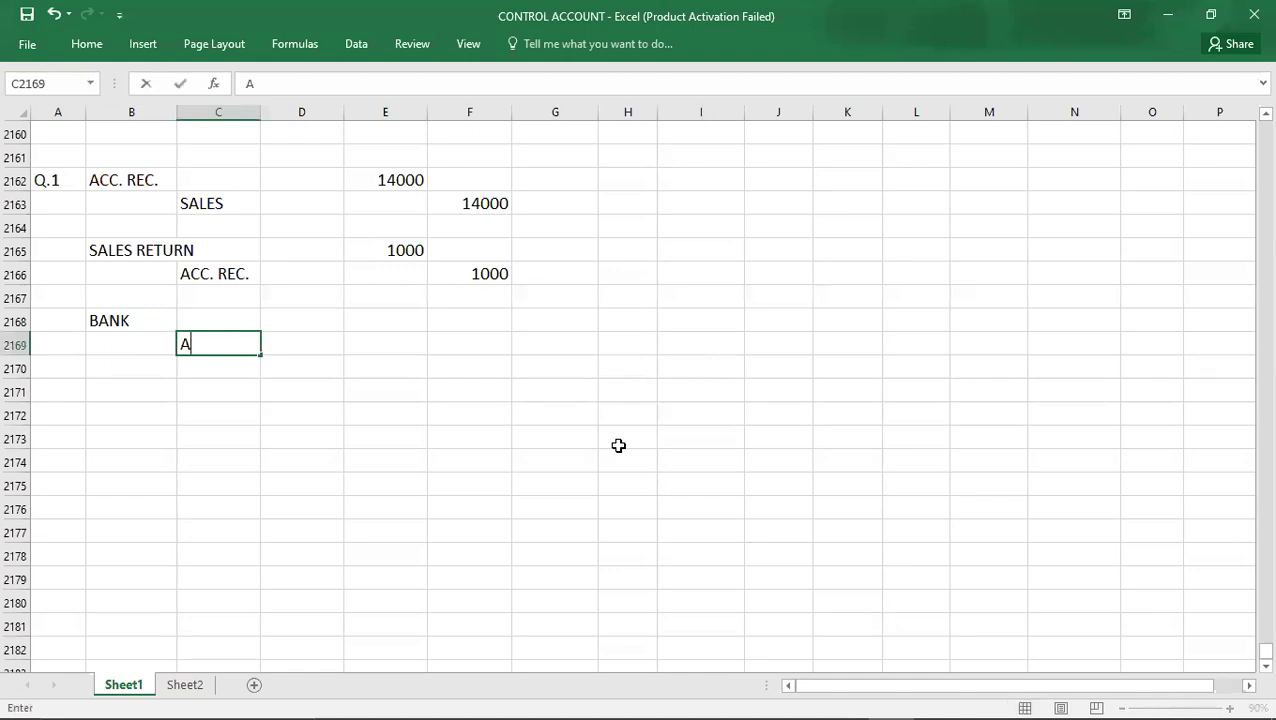
pyautogui.press('BackSpace')
pyautogui.write('. REC.')
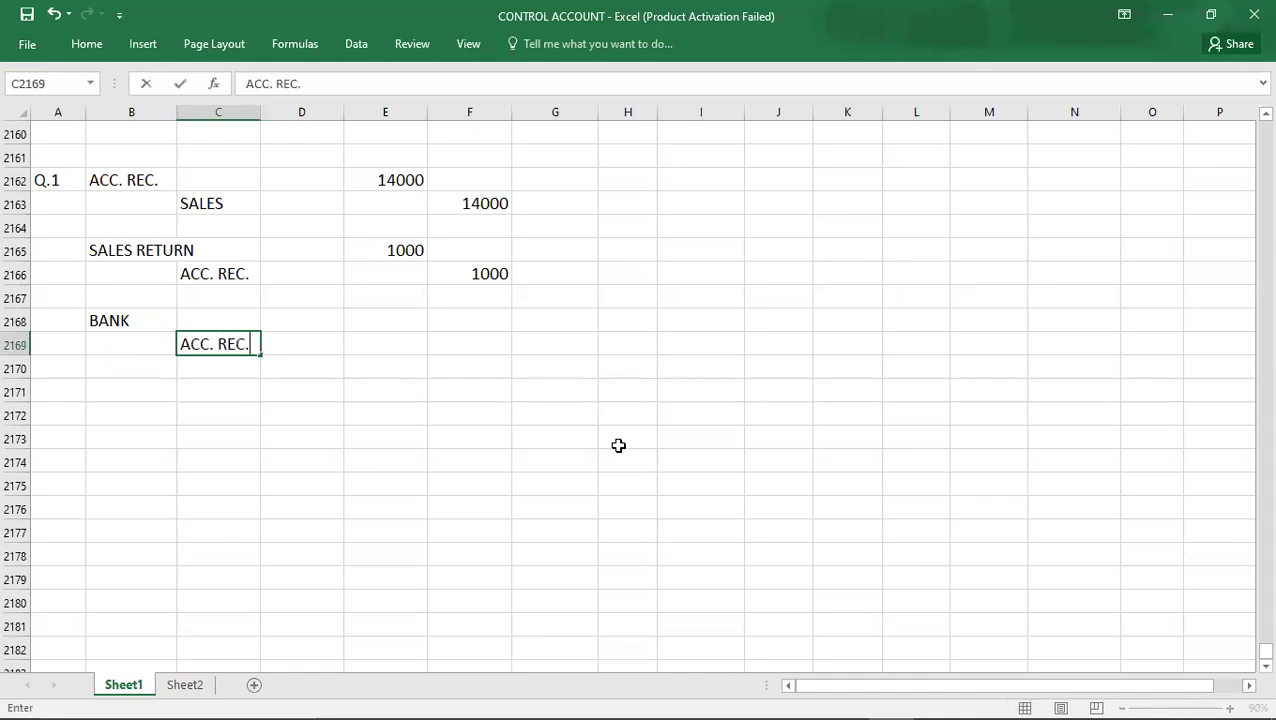
pyautogui.press('Up')
pyautogui.press('Right')
pyautogui.press('Right')
# Enter 18000 as both the BANK debit and ACC. REC. credit amounts
pyautogui.hotkey('alt', 'Tab')
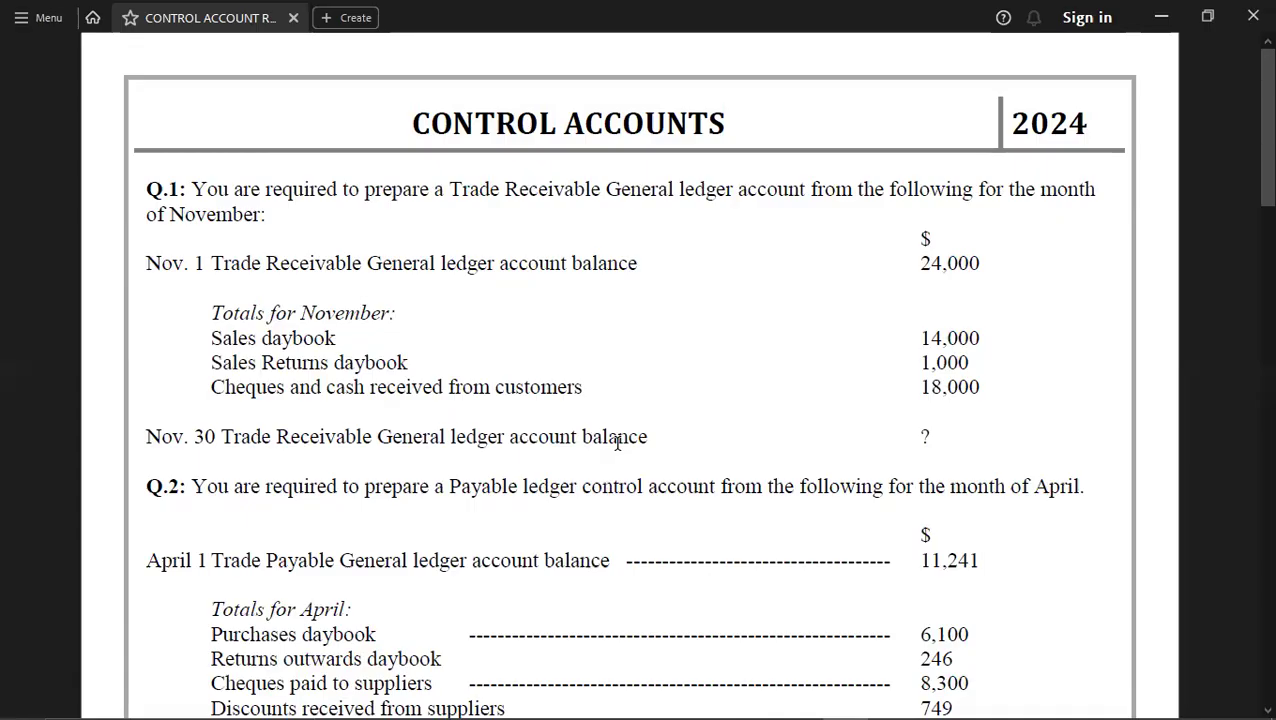
pyautogui.hotkey('alt', 'Tab')
pyautogui.write('18000')
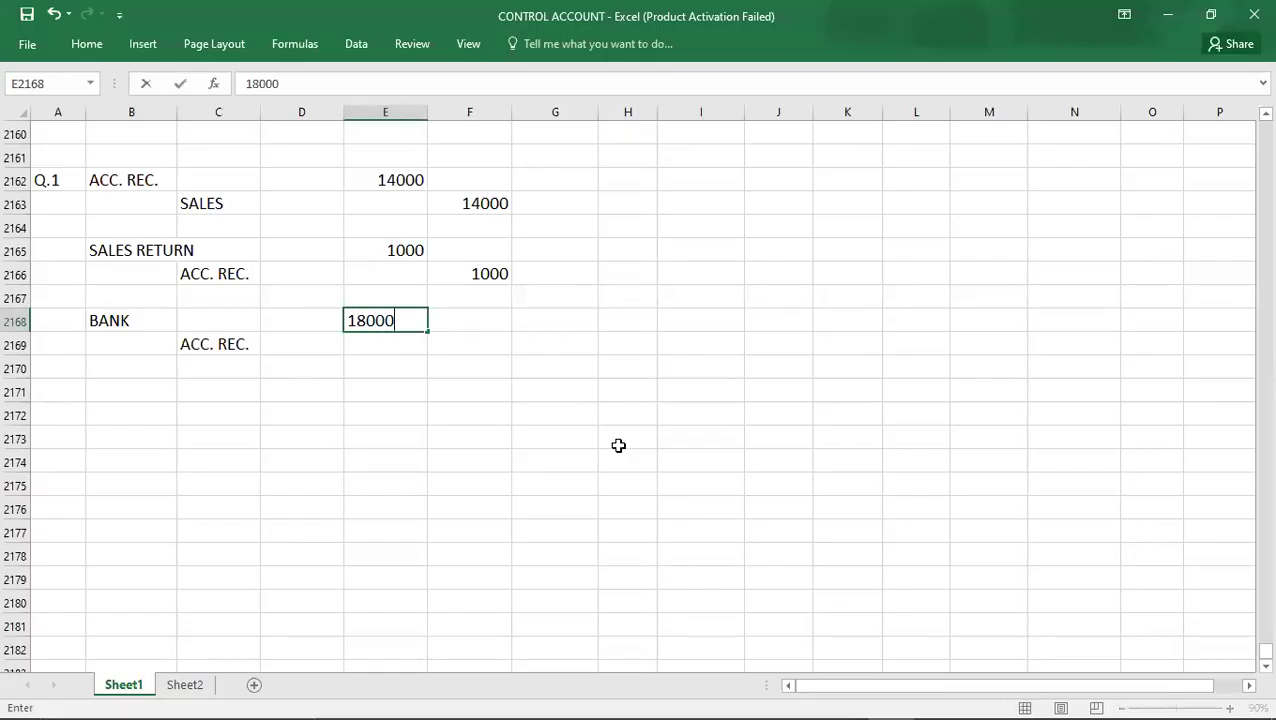
pyautogui.press('Return')
pyautogui.press('Right')
pyautogui.write('18000')
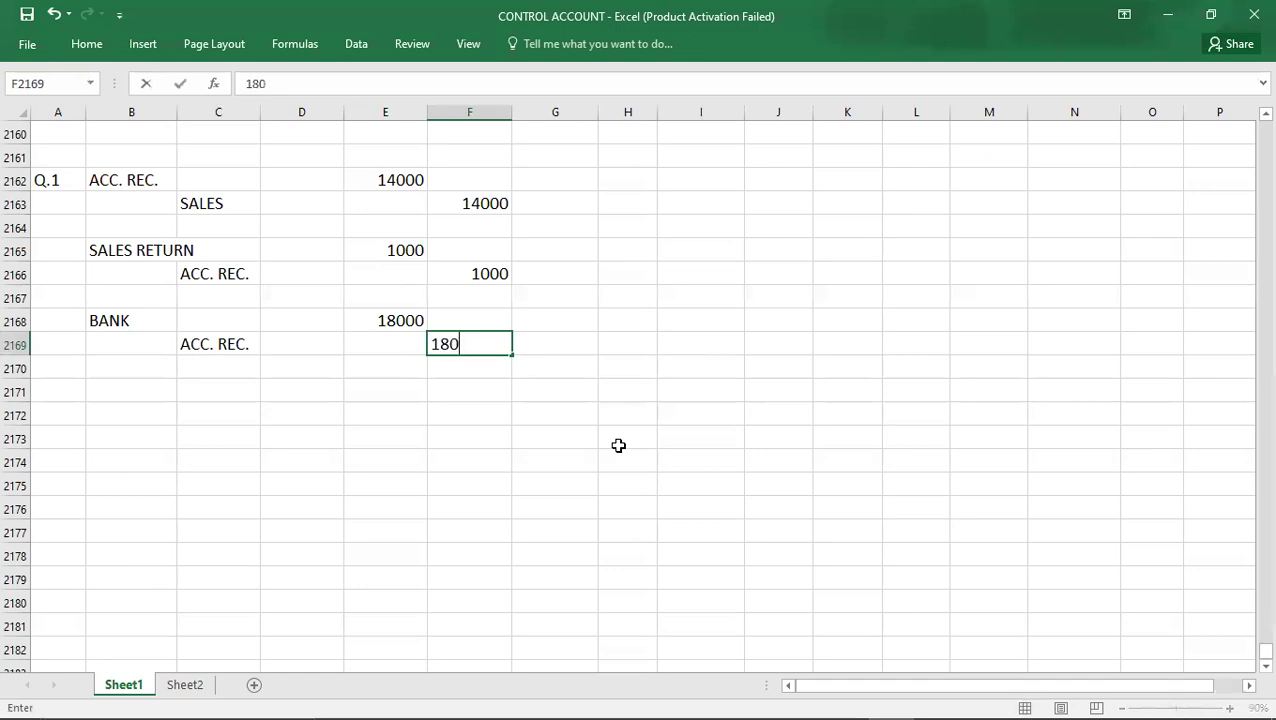
pyautogui.press('Return')
pyautogui.press('Return')
pyautogui.press('Left')
pyautogui.press('Left')
pyautogui.press('Left')
pyautogui.press('Left')
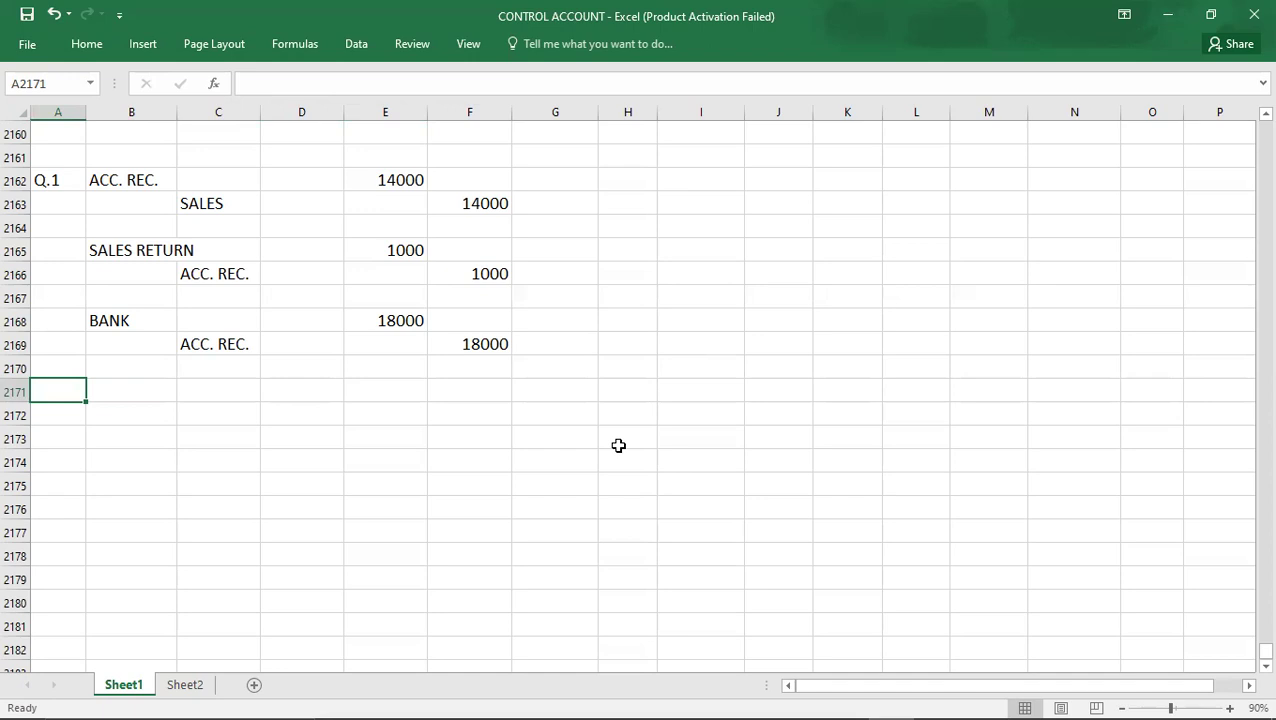
pyautogui.hotkey('alt', 'Tab')
pyautogui.hotkey('alt', 'Tab')
pyautogui.hotkey('alt', 'Tab')
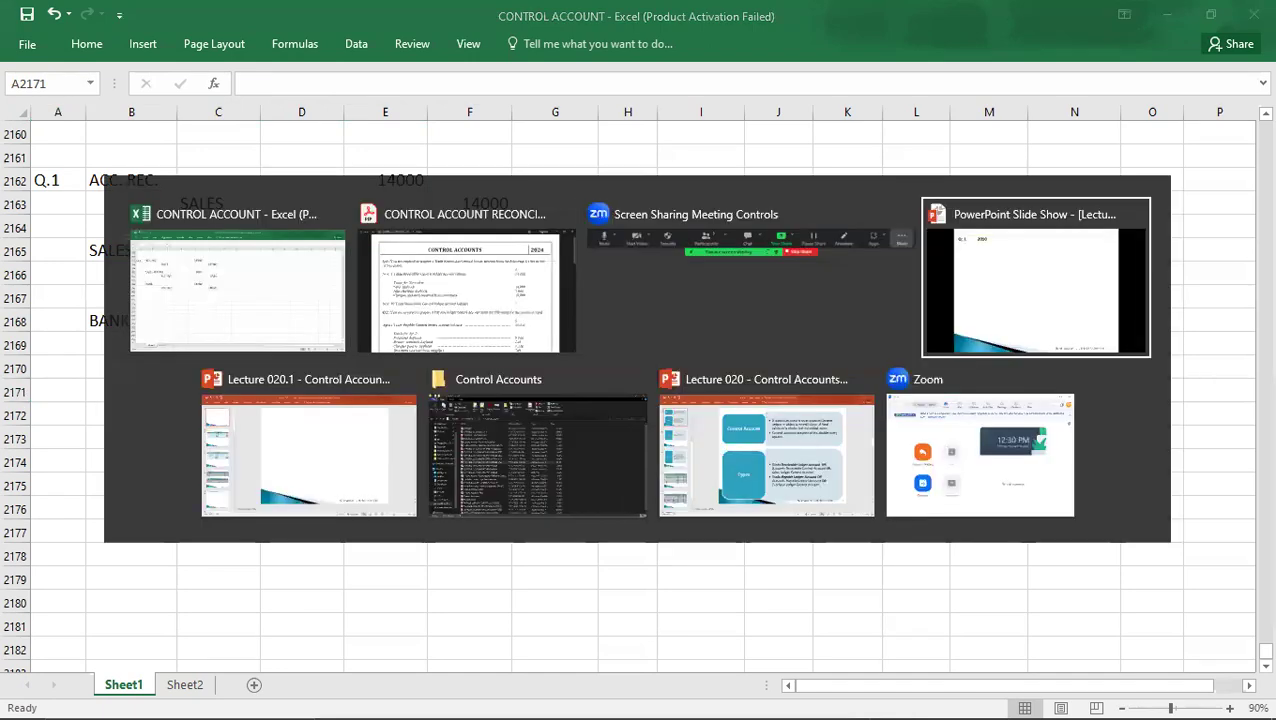